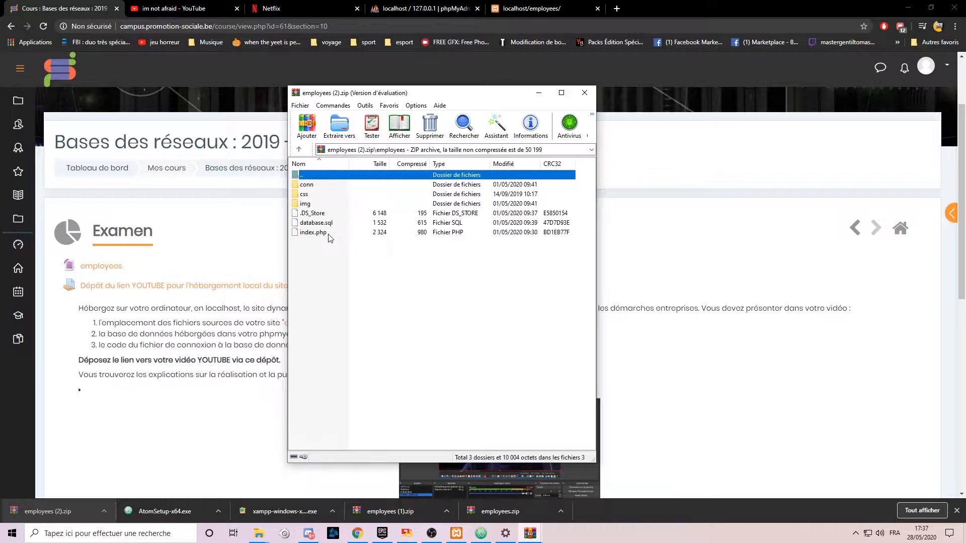
- Examine the contents of the employees archive: the conn, css and img folders, database.sql and index.php
click(316, 186)
click(308, 195)
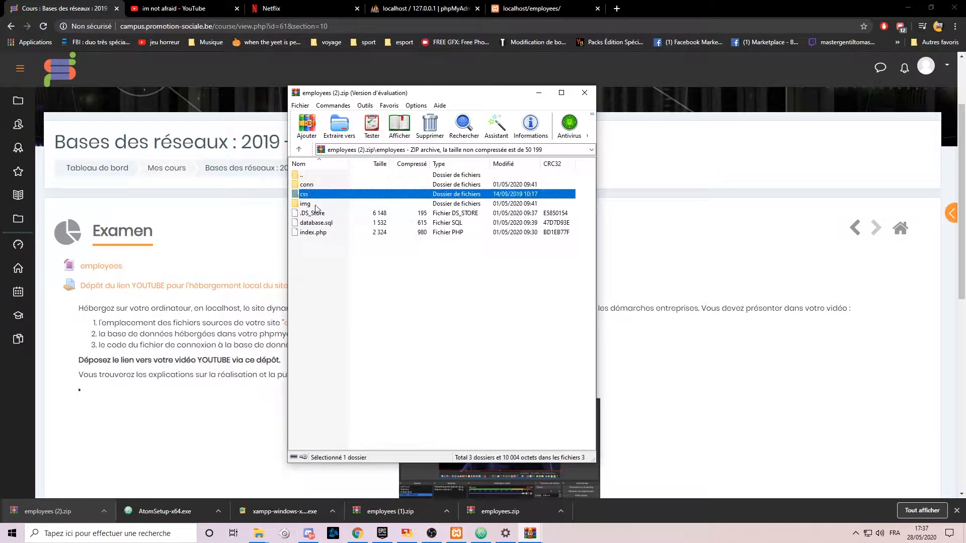
click(315, 204)
click(316, 223)
click(313, 232)
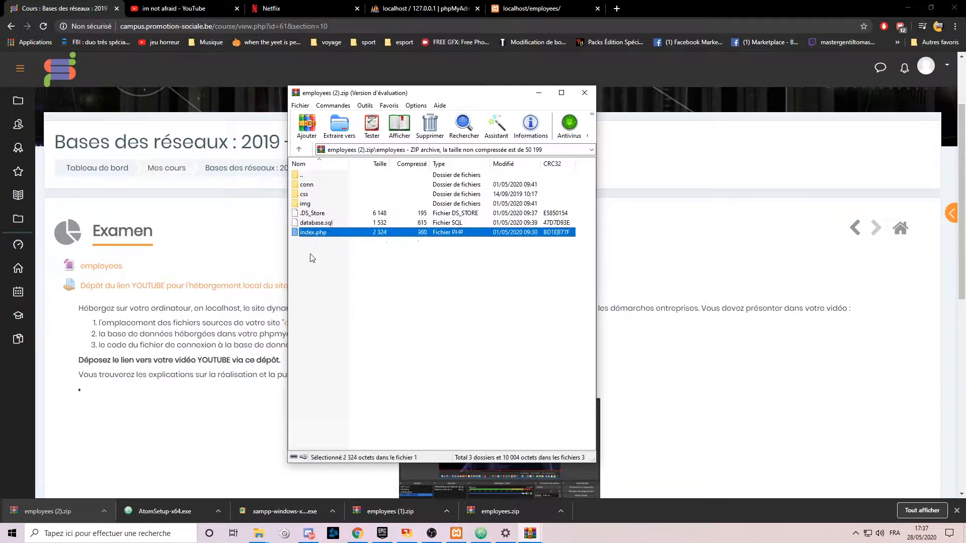
drag(360, 276, 305, 189)
click(354, 273)
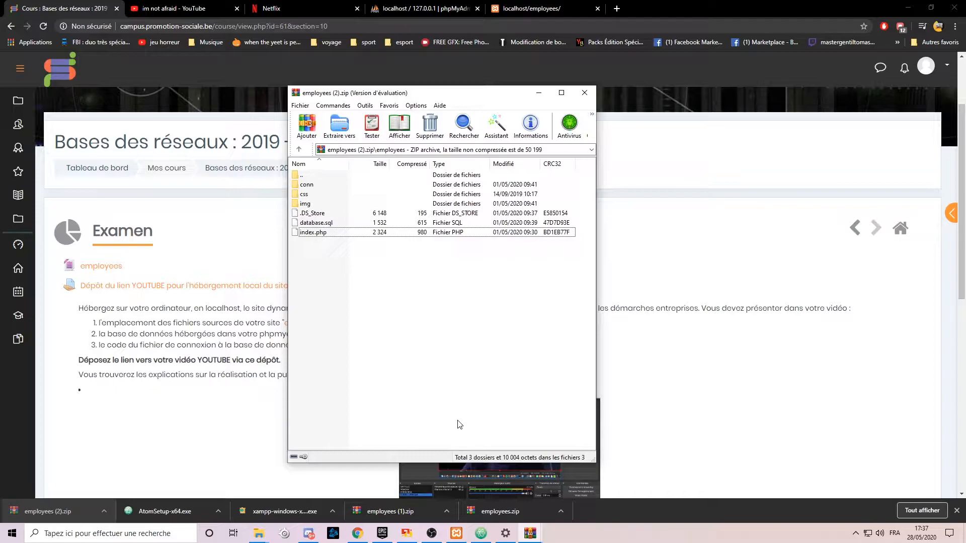
- Switch to the XAMPP Control Panel and start the Apache and MySQL modules
click(456, 534)
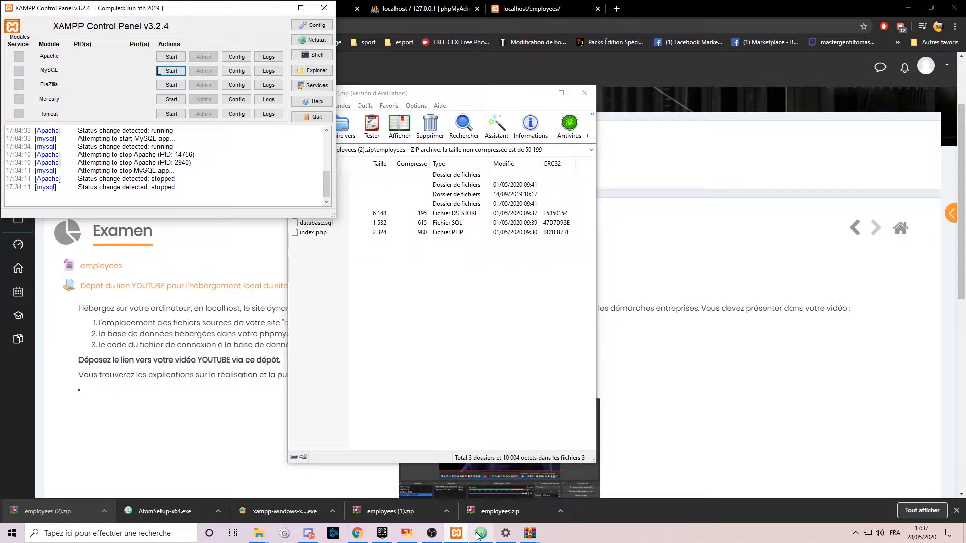
mouse_move(480, 537)
drag(68, 8, 95, 47)
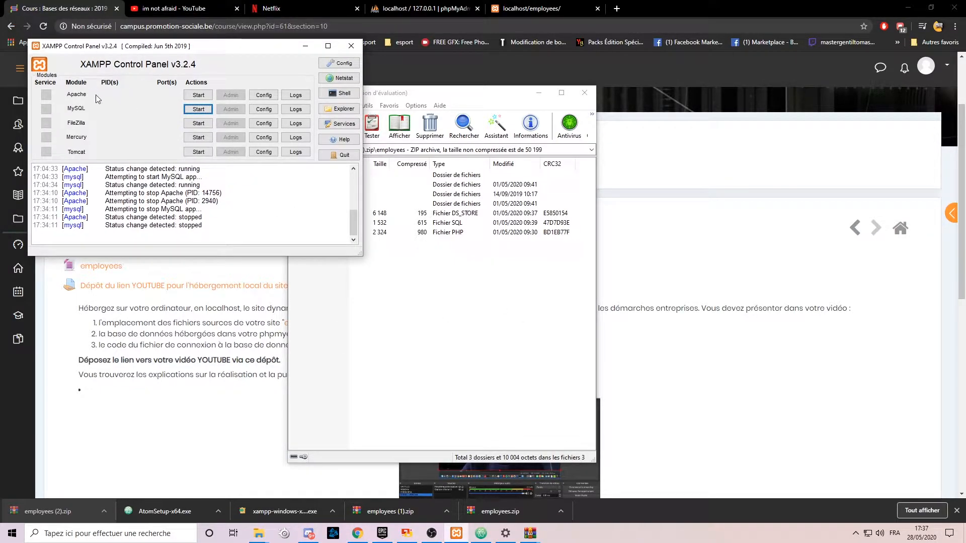
click(198, 95)
click(198, 109)
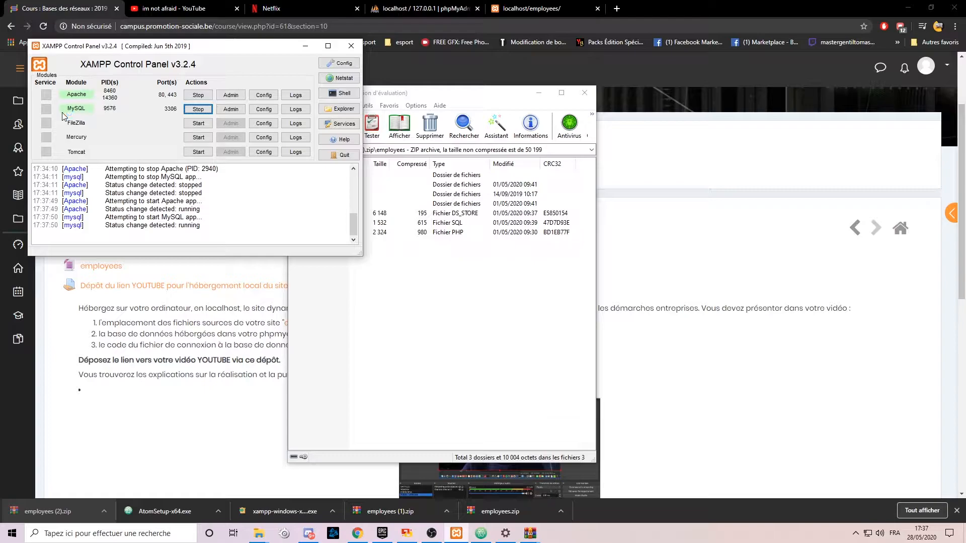
- Go up to the employees folder in the archive, and locate its copy in xamp\htdocs on drive F in File Explorer
click(421, 307)
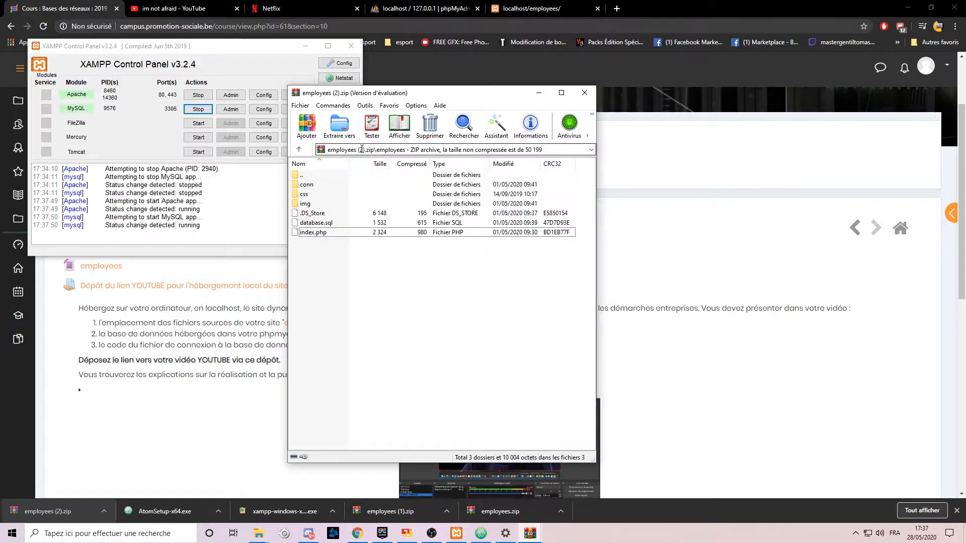
double_click(316, 176)
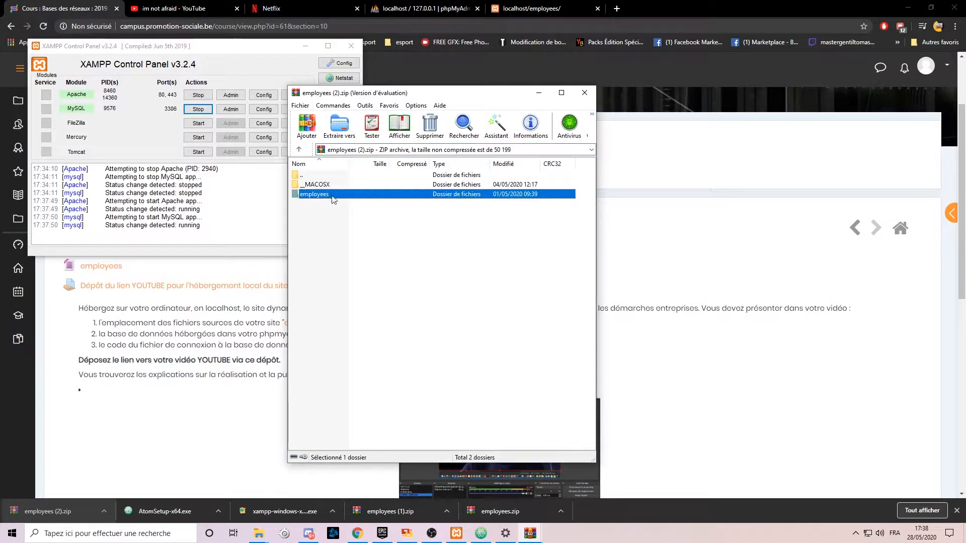
click(259, 534)
click(261, 507)
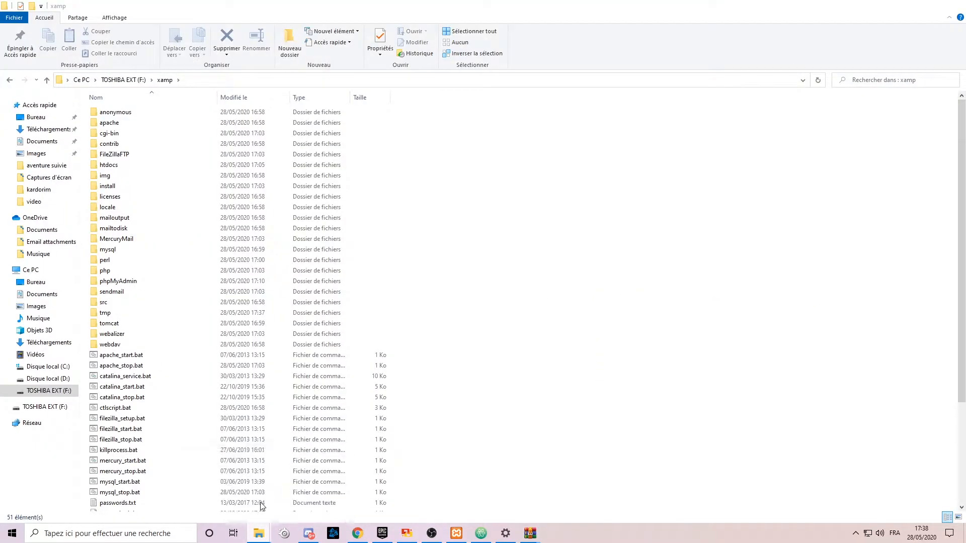
double_click(125, 170)
drag(139, 246, 455, 285)
drag(539, 302, 229, 106)
click(210, 201)
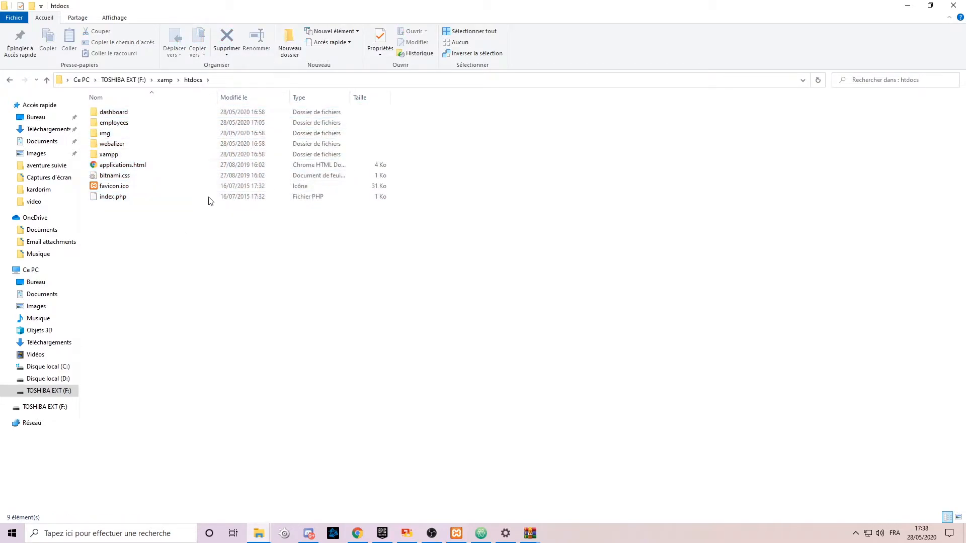
click(180, 123)
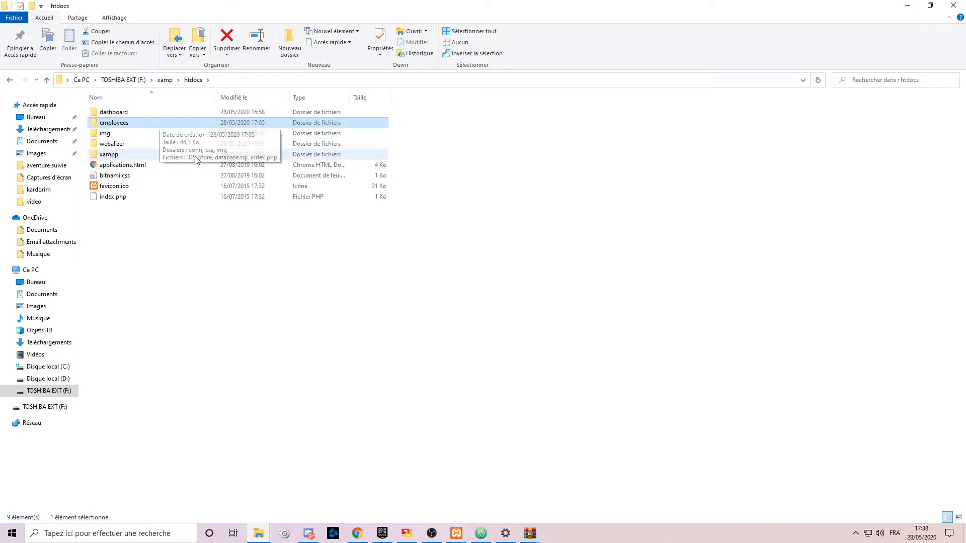
- Switch to Chrome and load localhost in the tab that shows phpMyAdmin
click(358, 534)
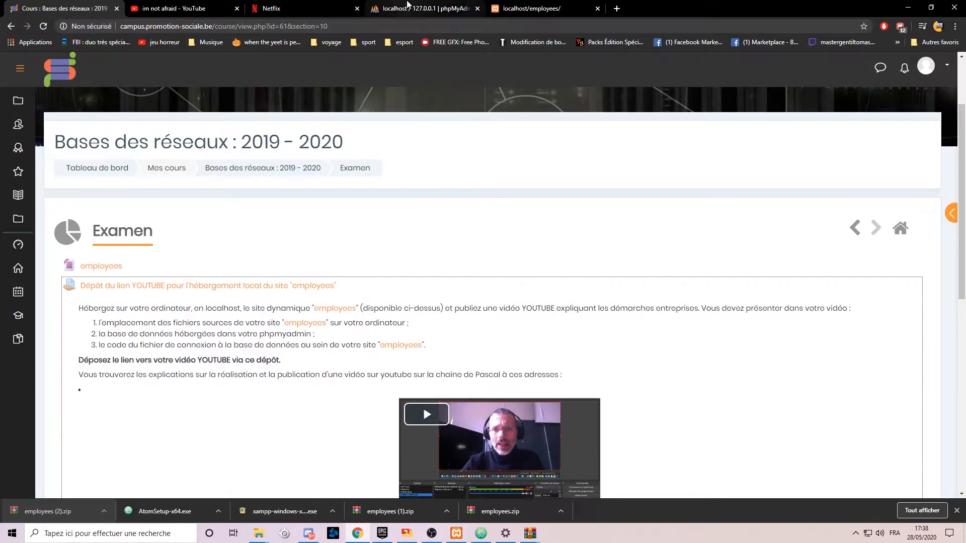
click(426, 8)
click(183, 29)
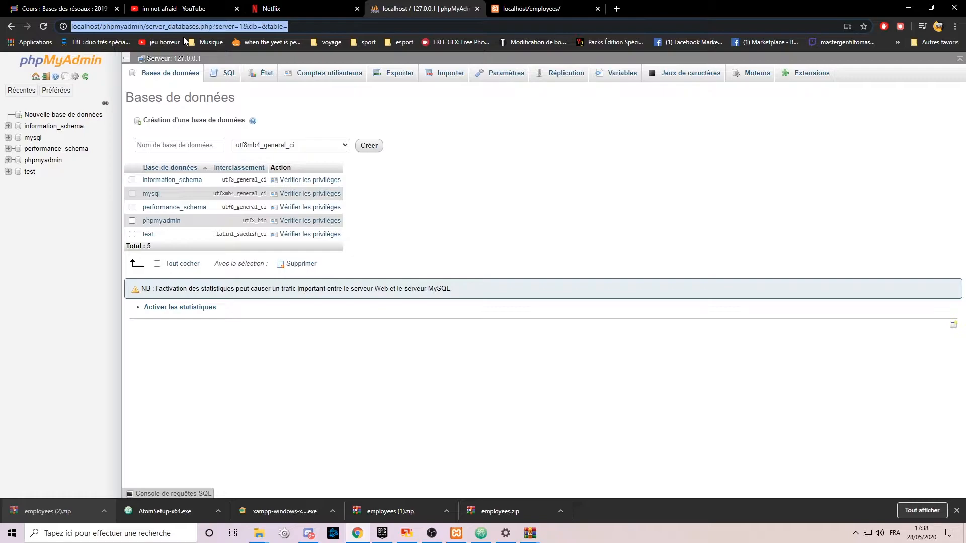
text(localhost)
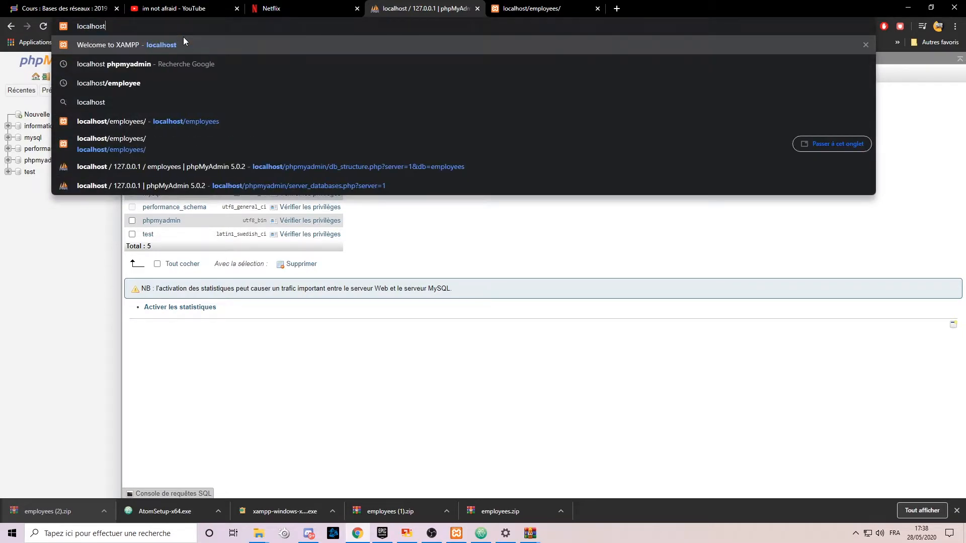
key(Return)
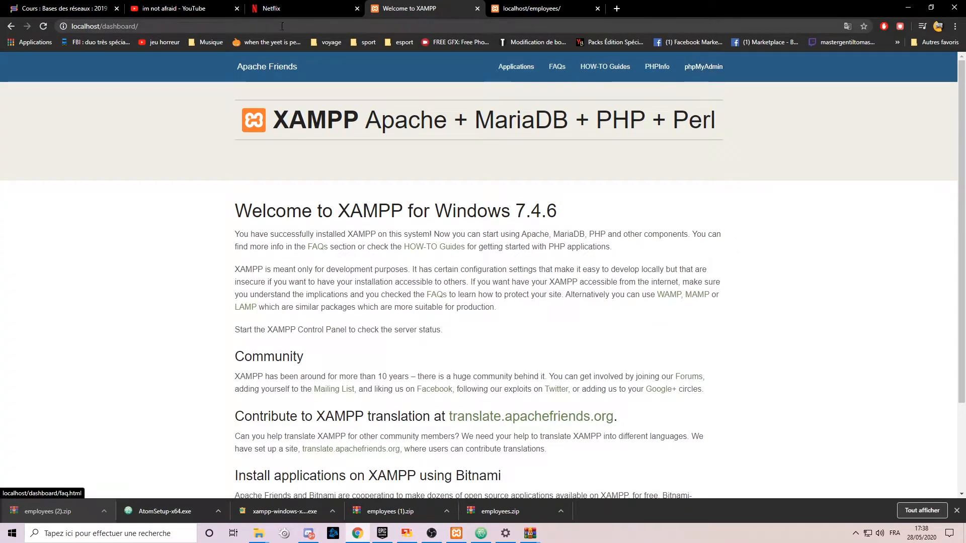
- Change the page address to localhost/phpmyadmin and load it
click(239, 25)
click(238, 24)
key(BackSpace)
key(BackSpace)
key(BackSpace)
key(BackSpace)
key(BackSpace)
key(BackSpace)
key(BackSpace)
key(BackSpace)
key(BackSpace)
key(BackSpace)
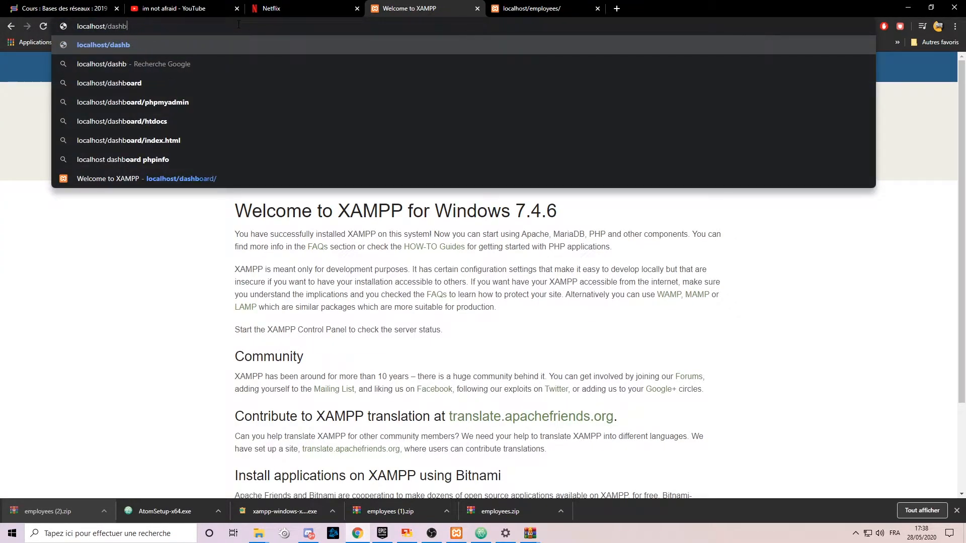
text(php)
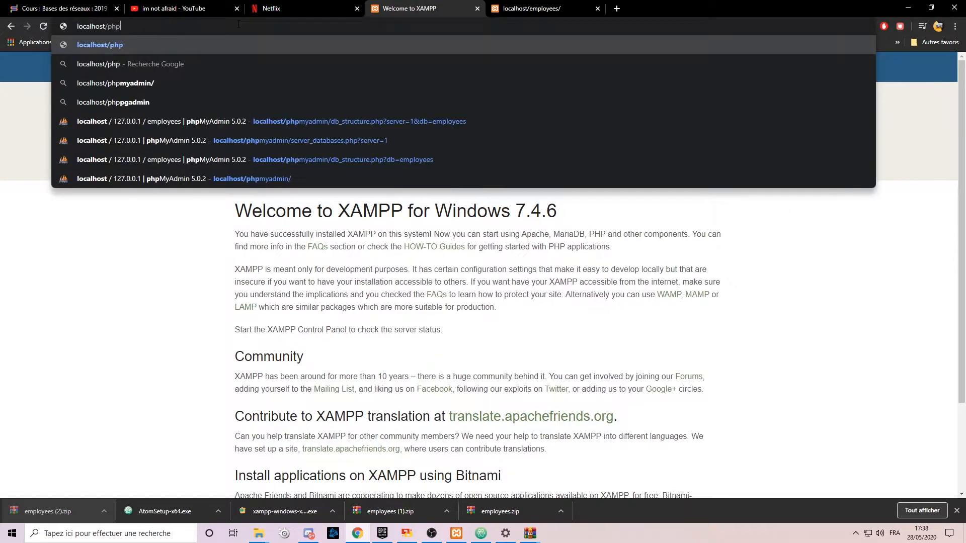
text(mya)
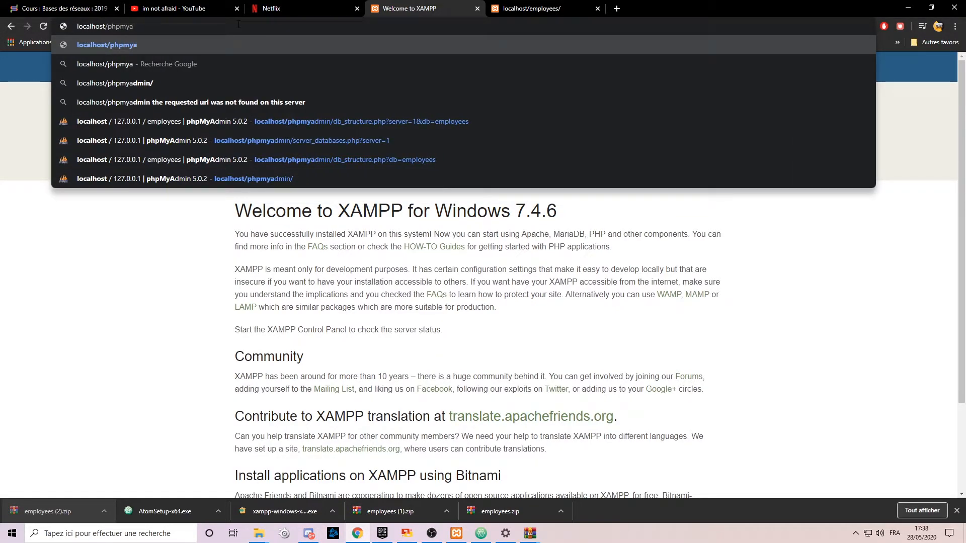
text(dmin)
key(Return)
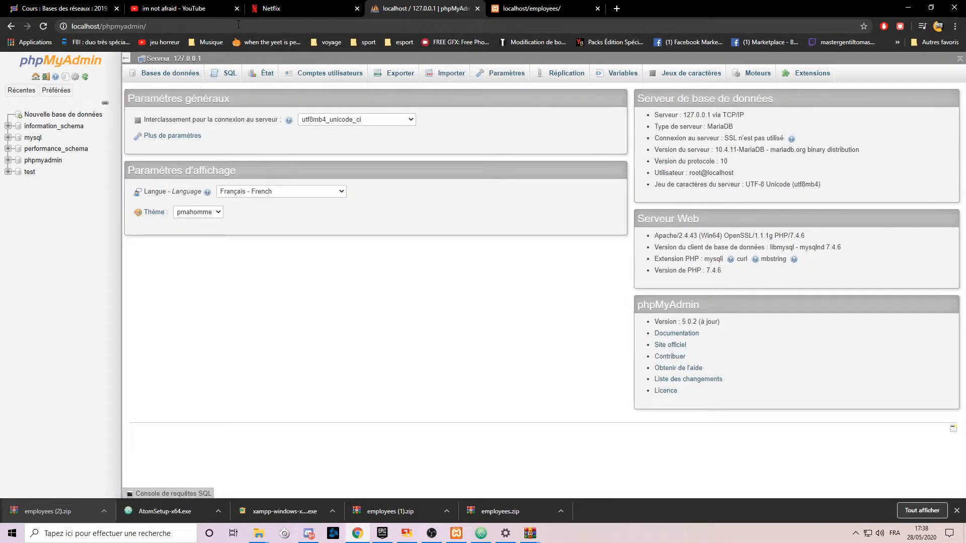
- Create a new database named employees with the utf8mb4_general_ci collation
click(45, 116)
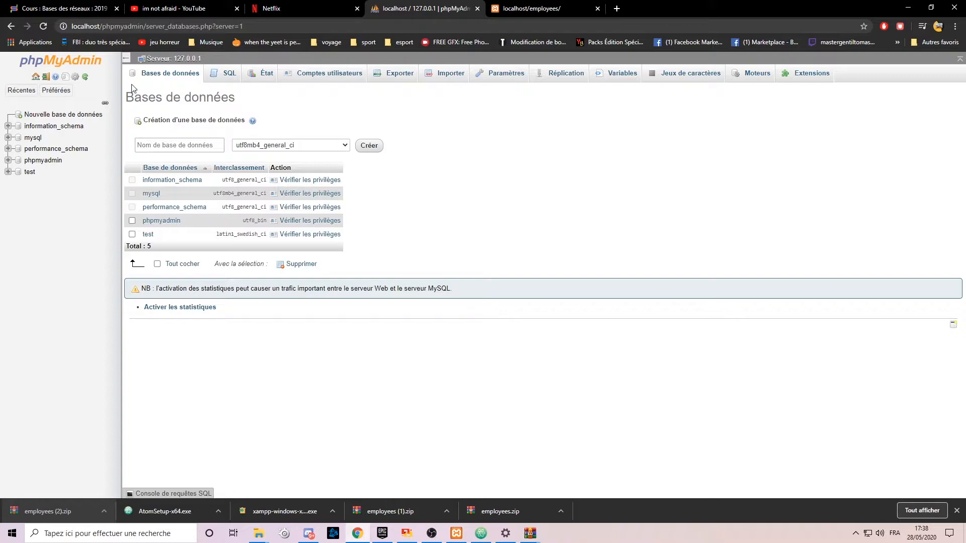
click(185, 150)
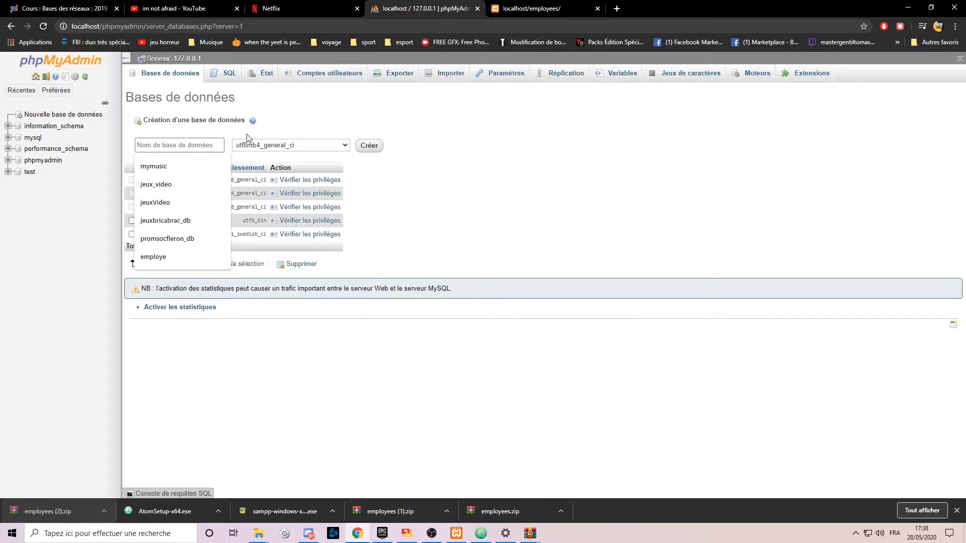
text(empl)
key(Down)
key(Down)
key(Return)
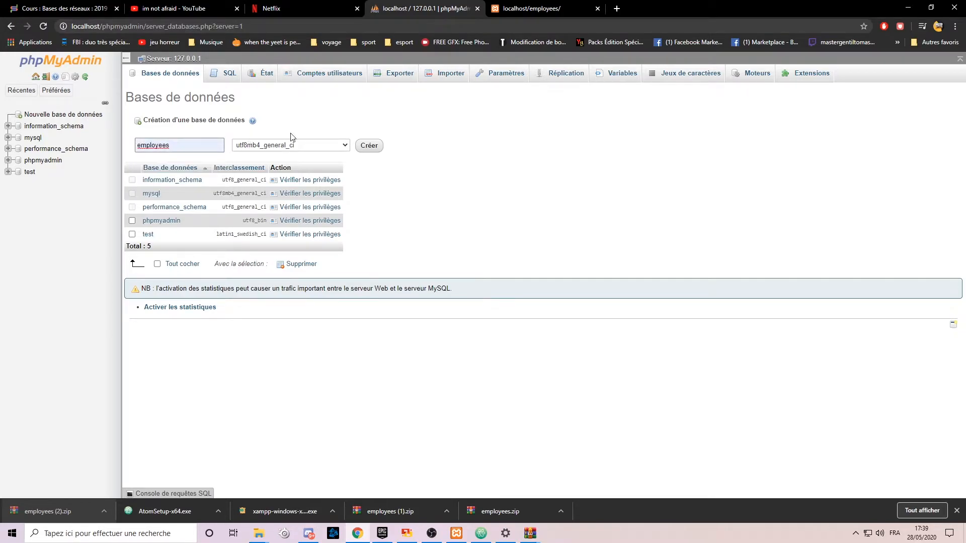
click(369, 146)
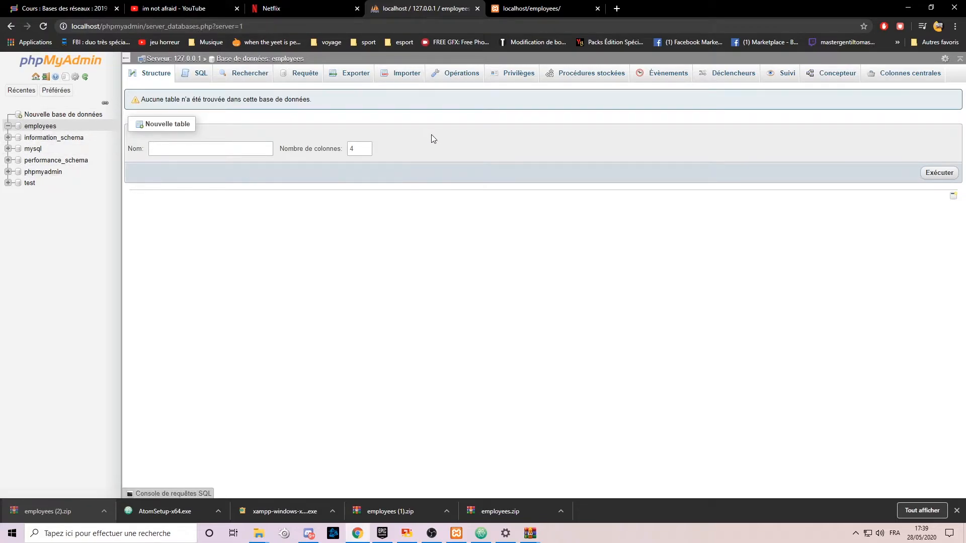
- Import database.sql from xamp\htdocs\employees into the employees database, keeping the utf-8 character set and SQL format
click(389, 73)
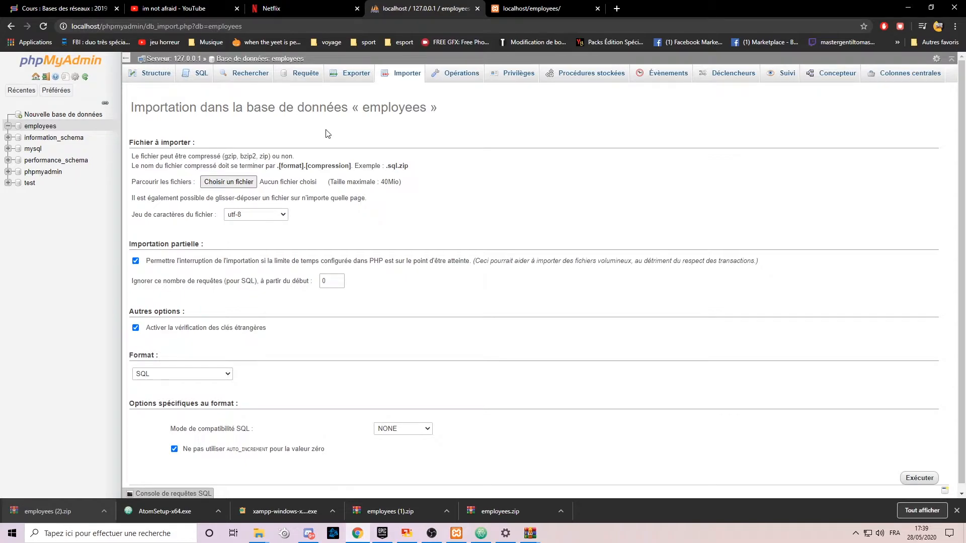
click(249, 182)
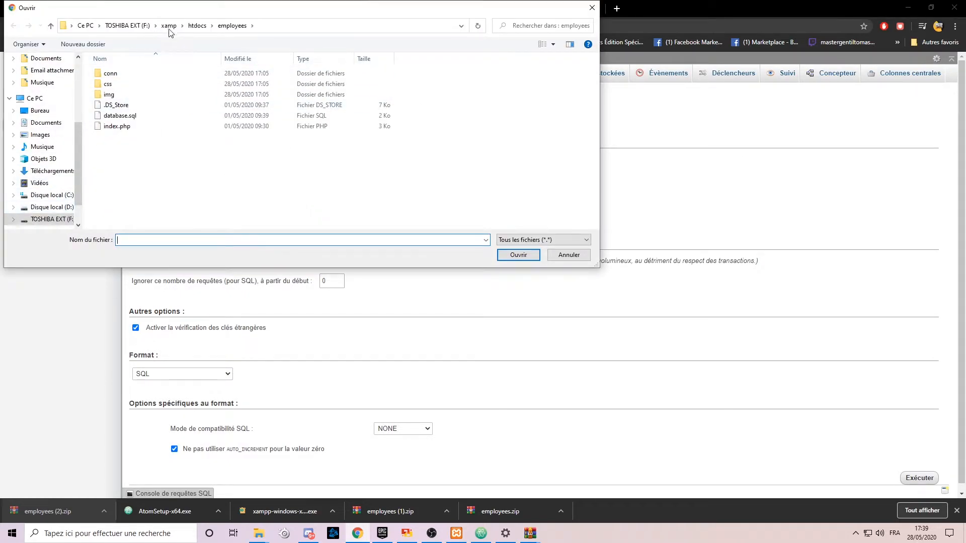
click(195, 25)
click(169, 26)
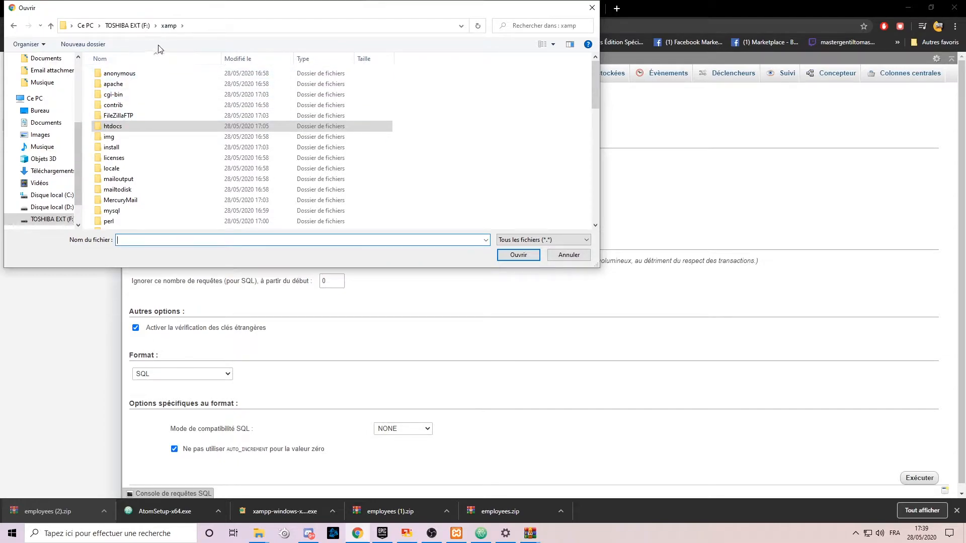
double_click(121, 126)
double_click(136, 86)
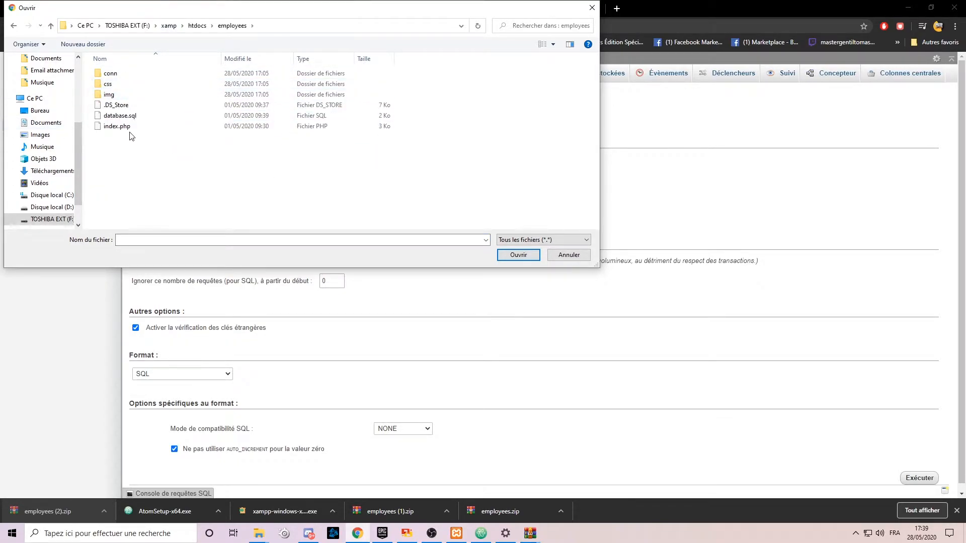
click(133, 116)
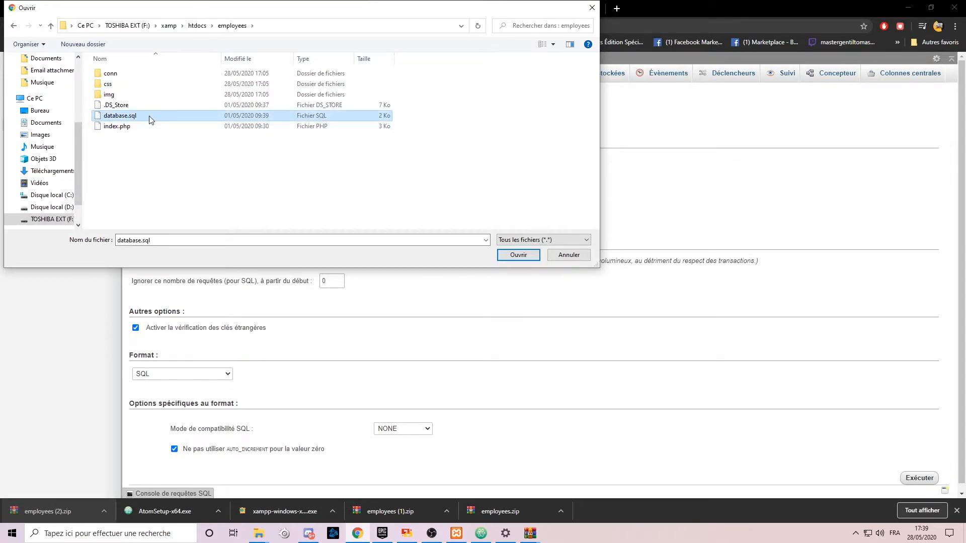
double_click(131, 117)
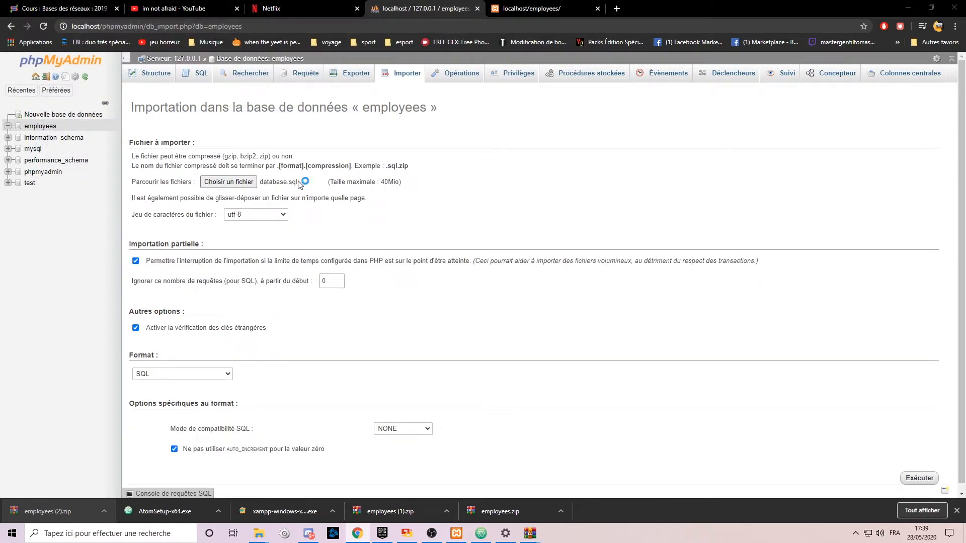
click(278, 188)
click(577, 253)
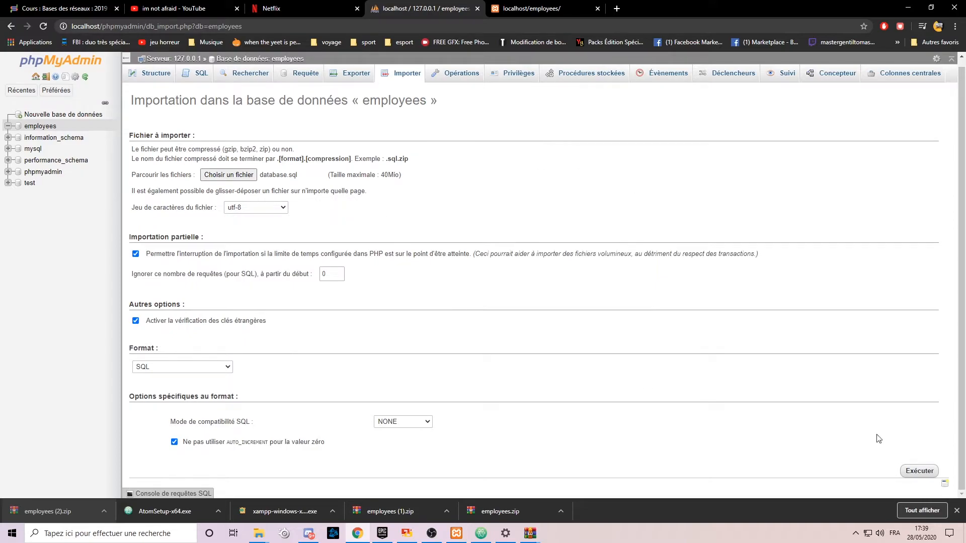
click(925, 474)
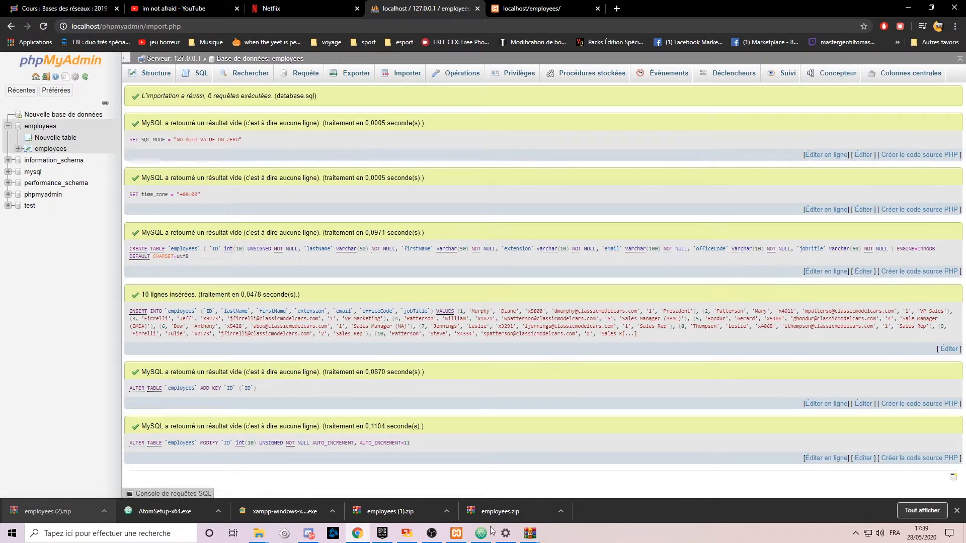
- Switch to Atom, show the employees folder in an htdocs window over it, and expand the second employees project folder
mouse_move(486, 537)
click(502, 492)
mouse_move(433, 8)
mouse_down()
mouse_move(467, 22)
mouse_move(450, 4)
mouse_up()
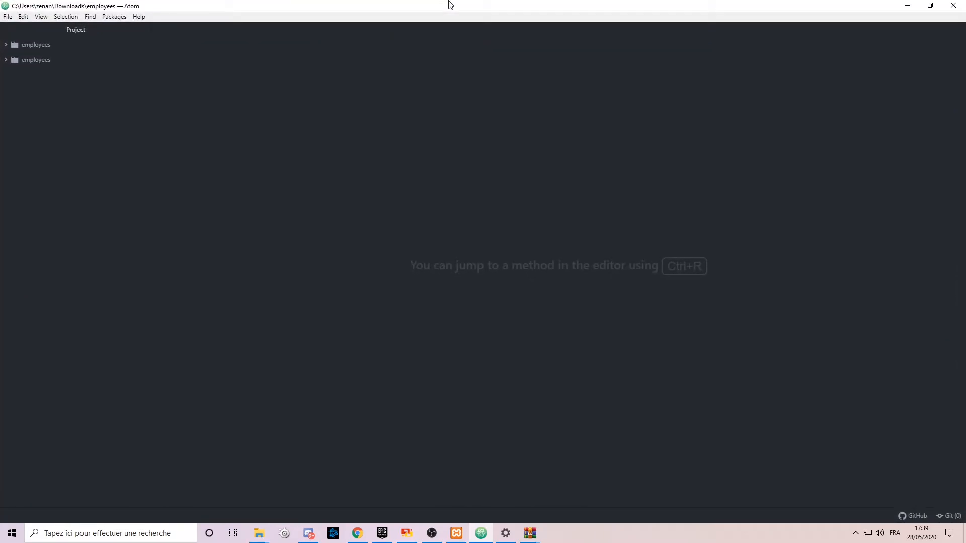
click(259, 533)
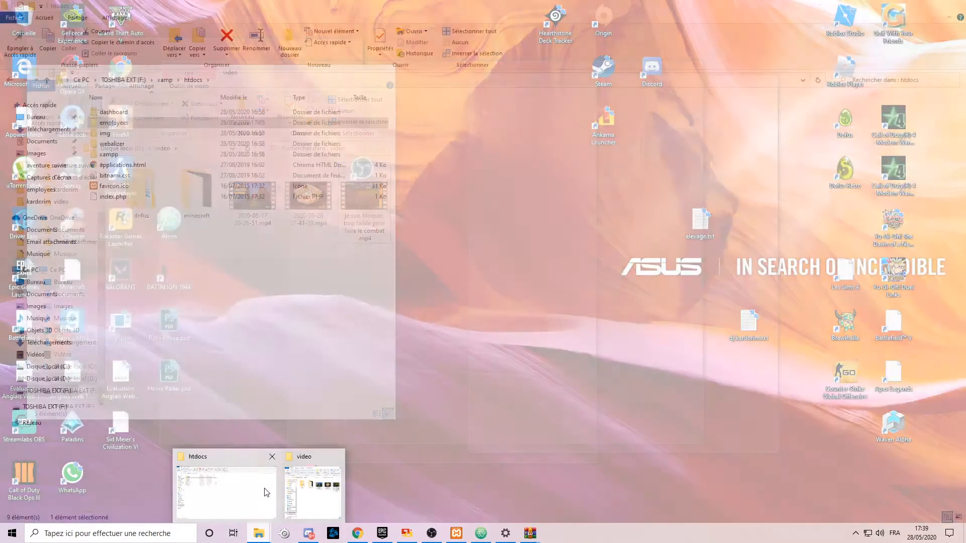
click(266, 493)
drag(335, 5, 535, 39)
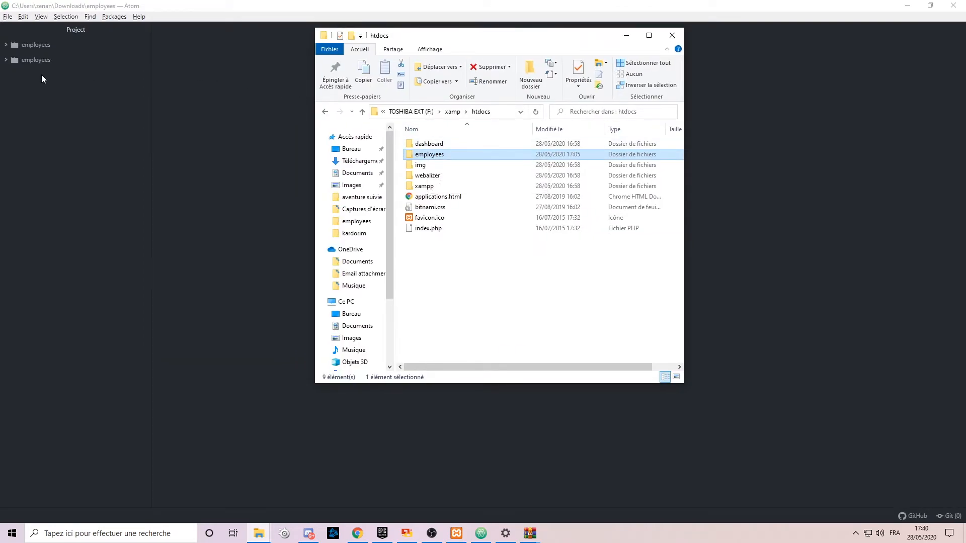
drag(425, 155, 507, 155)
click(63, 58)
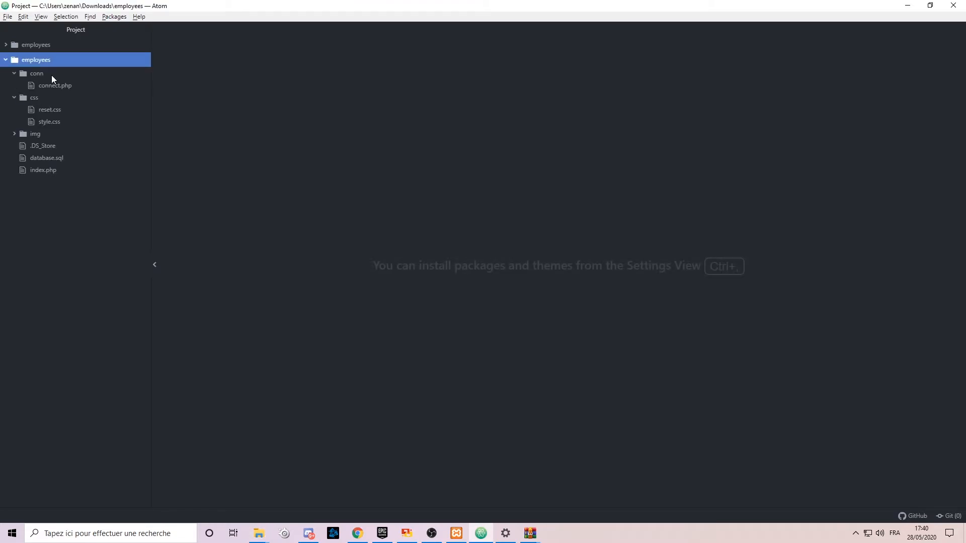
- Open connect.php from the conn folder and set the $hostname value to localhost
click(52, 87)
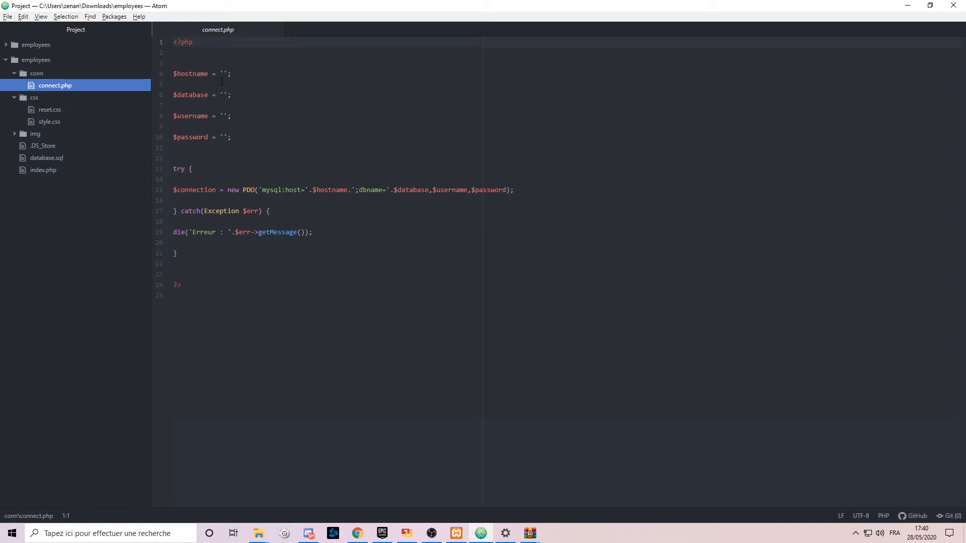
click(203, 65)
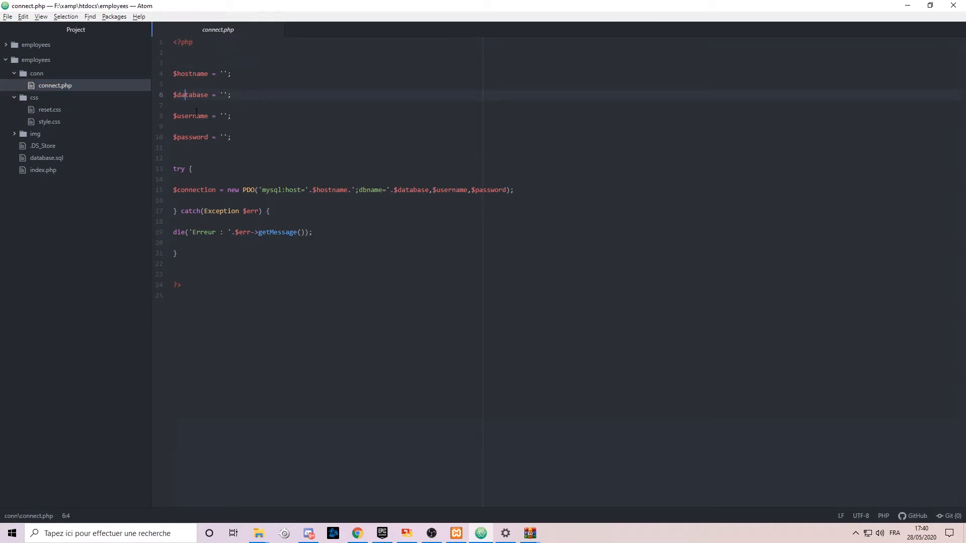
click(198, 136)
text(localhoist)
- Look up the database name in phpMyAdmin in Chrome, and set $database to employees in connect.php in Atom
key(alt+Tab)
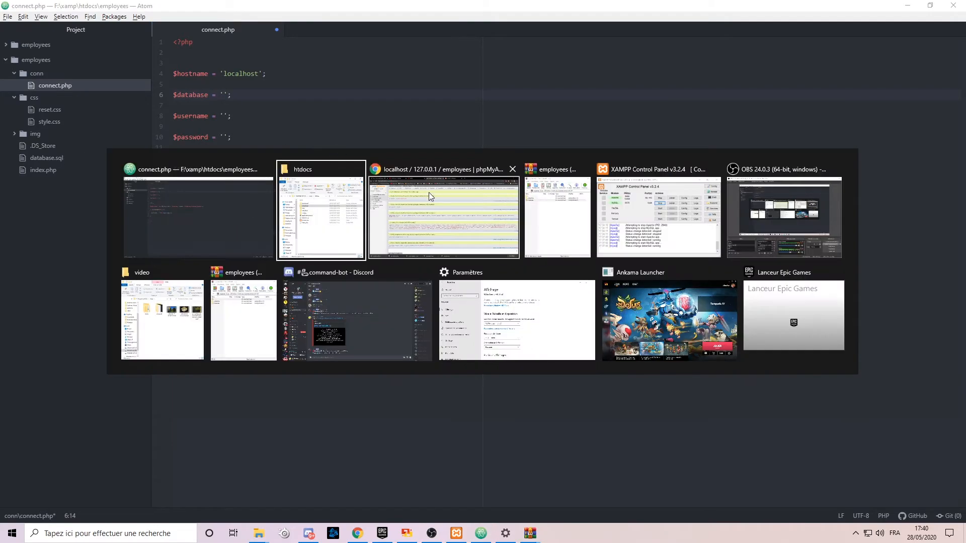
click(429, 192)
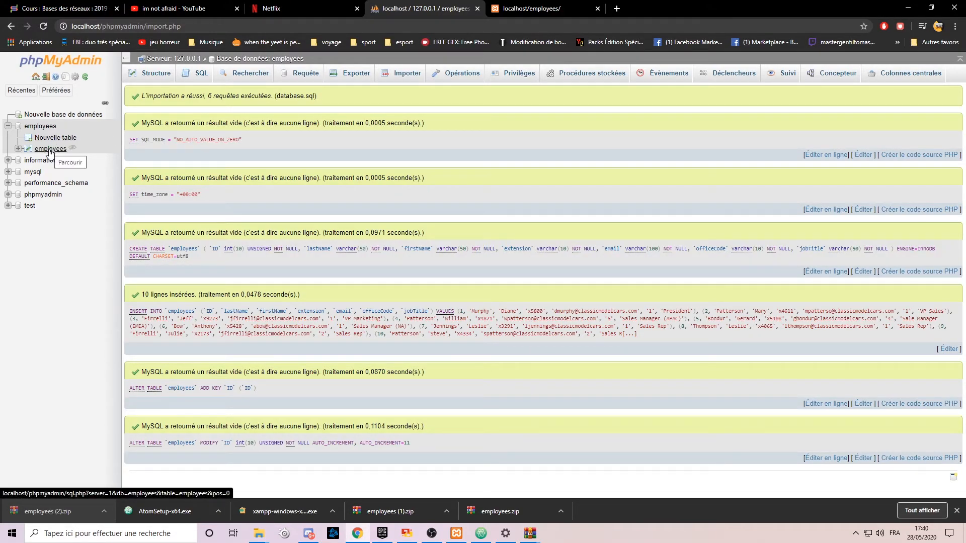
key(alt+Tab)
text(emplo)
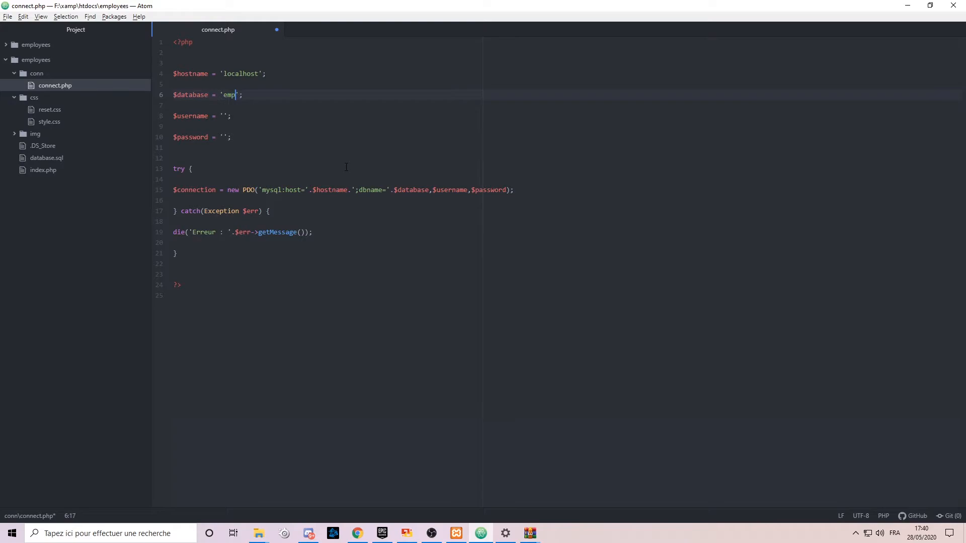
text(yees)
- Set $username to root in connect.php and leave the $password value empty
click(226, 118)
key(alt+Tab)
key(alt+Tab)
text(root)
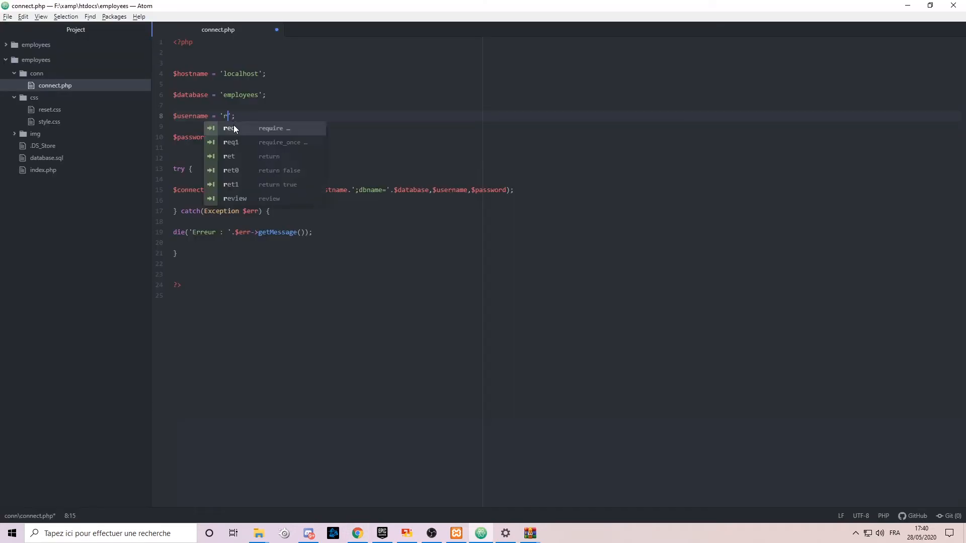
click(262, 118)
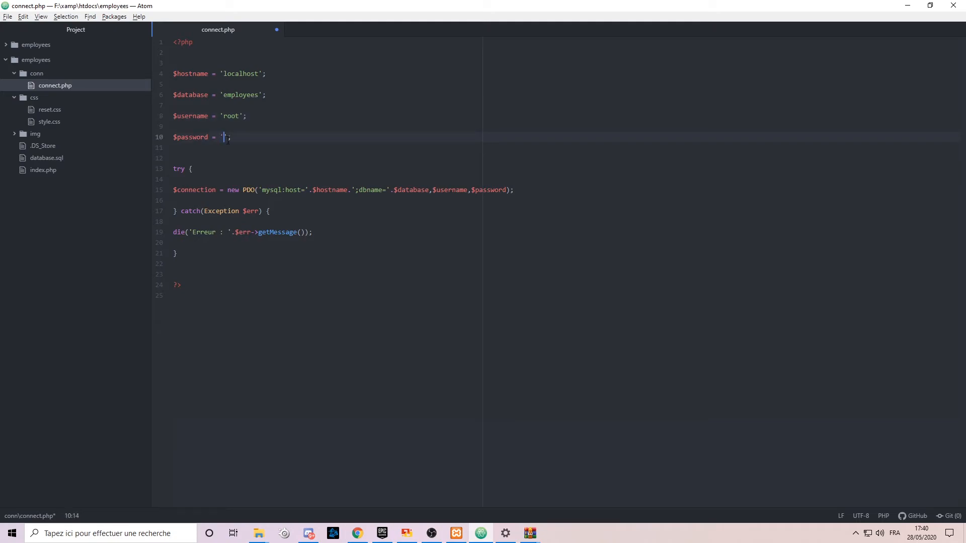
text(ot)
key(BackSpace)
key(BackSpace)
key(BackSpace)
- Check the localhost/employees page in Chrome, and undo the latest connection value entries in connect.php in Atom
click(357, 534)
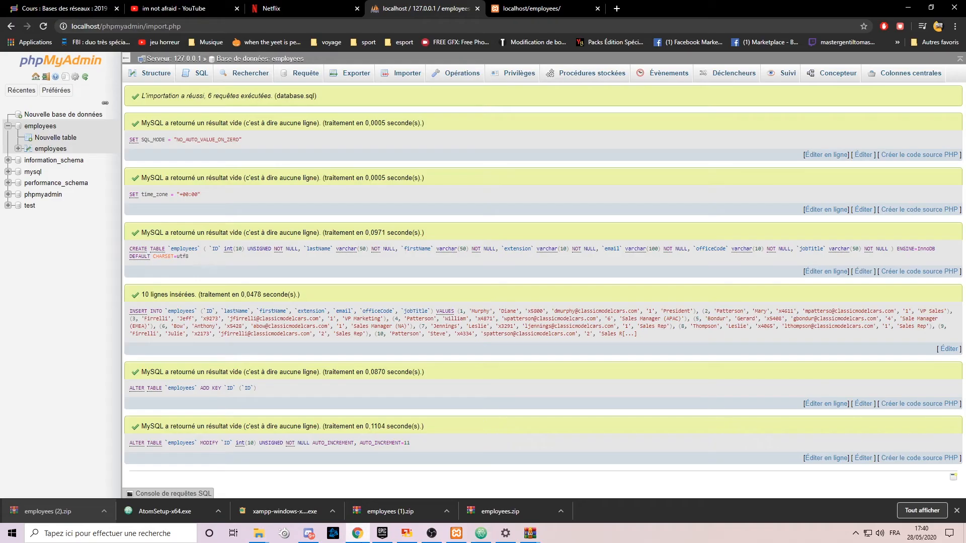
click(549, 9)
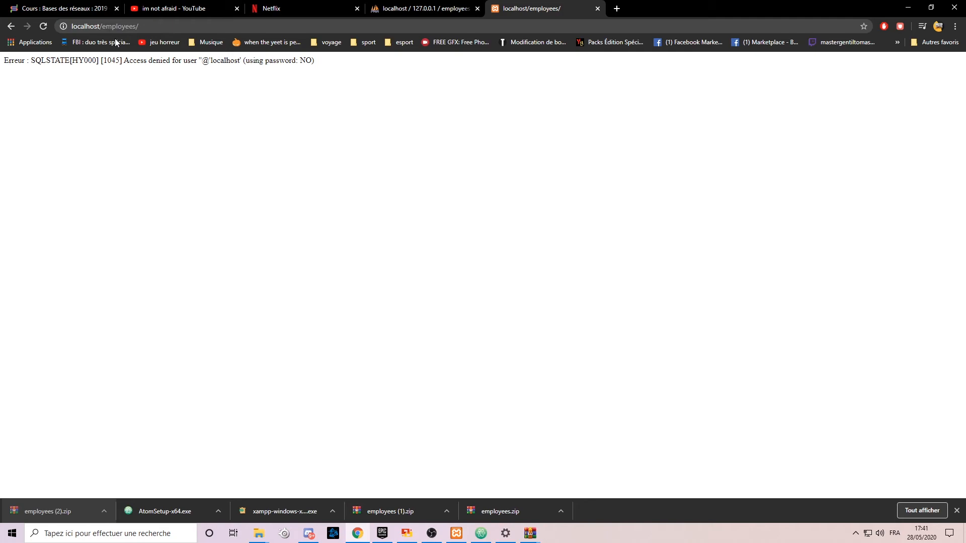
key(alt+Tab)
key(Up)
key(Up)
key(Up)
key(Up)
key(Up)
key(Up)
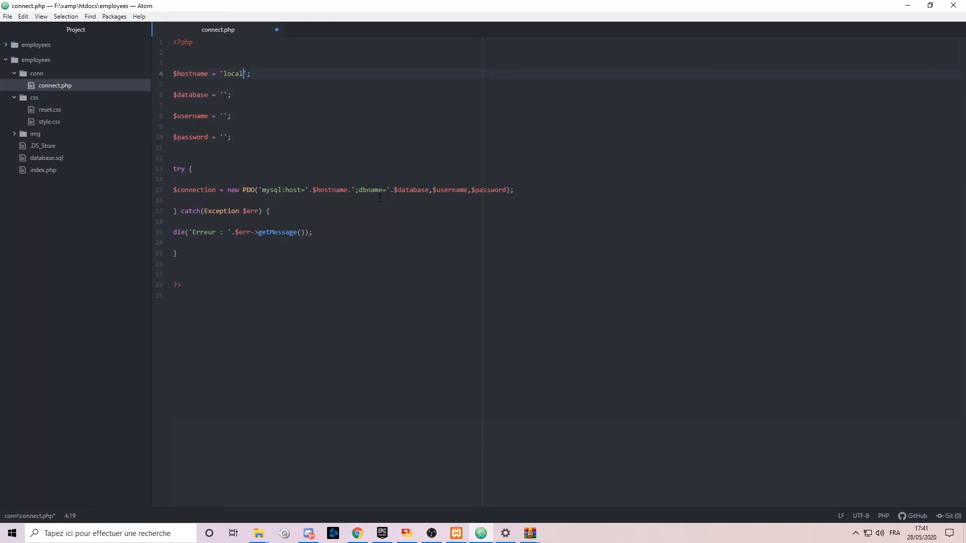
- Switch back to the localhost/employees page in Chrome and place the cursor at the end of its address
key(alt+Tab)
click(98, 26)
drag(106, 27, 161, 25)
click(161, 25)
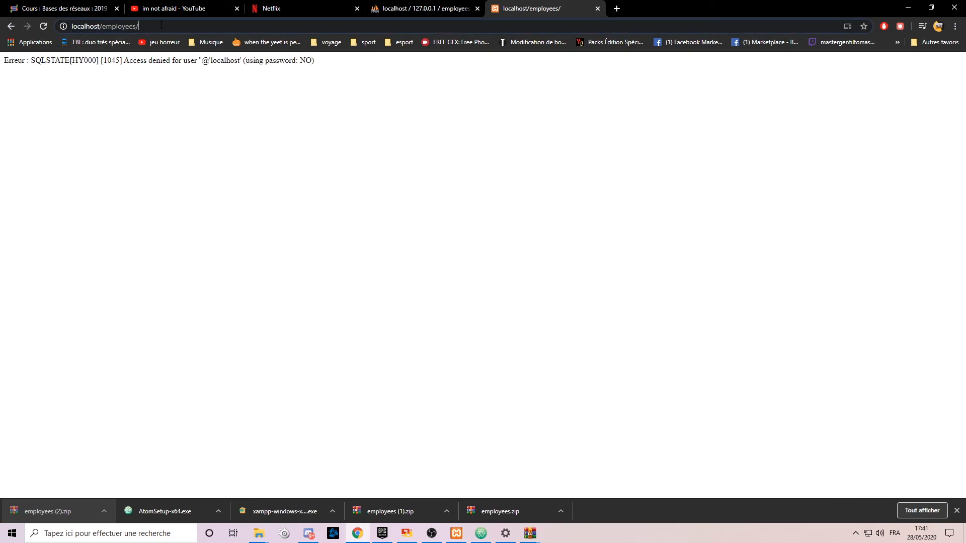